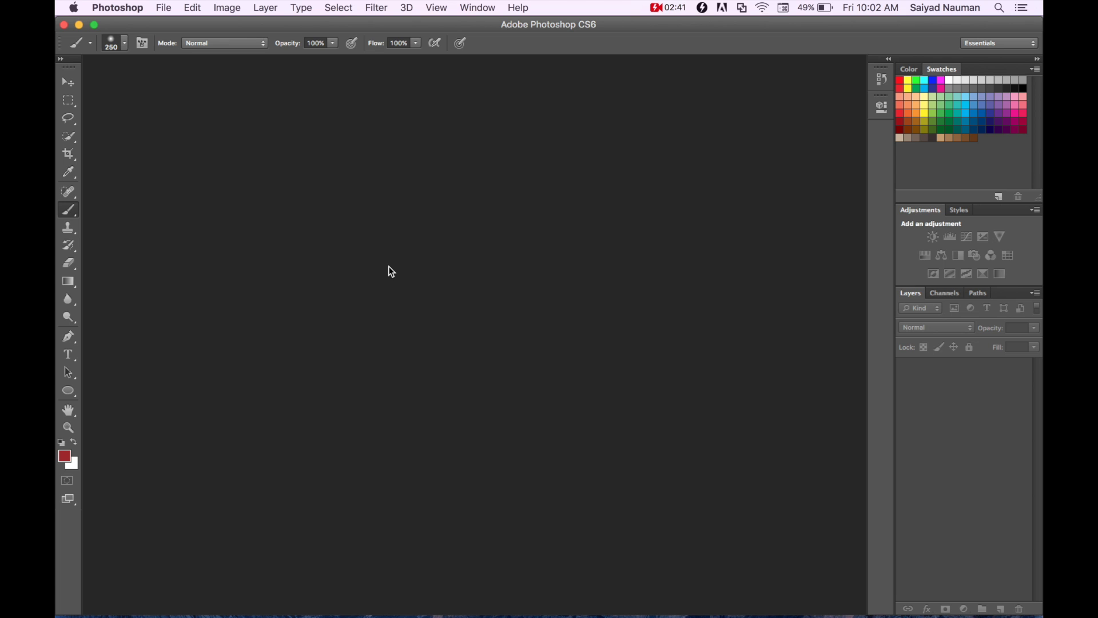
Step: Start a new document named "first" with the Custom preset
{"action": "left_click", "coordinate": [164, 7]}
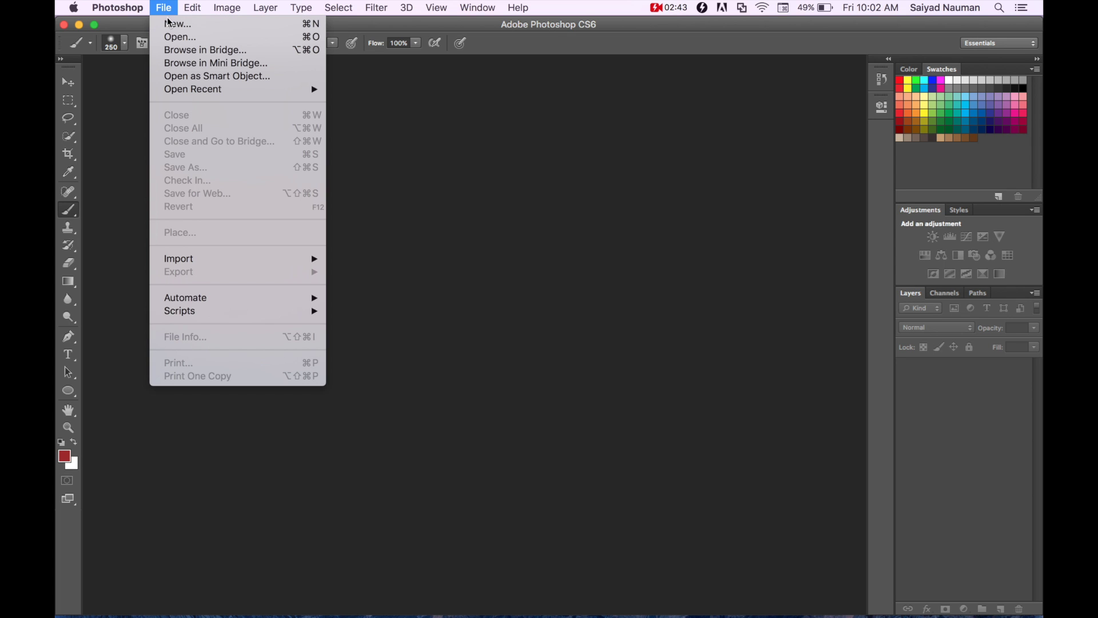
{"action": "left_click", "coordinate": [170, 25]}
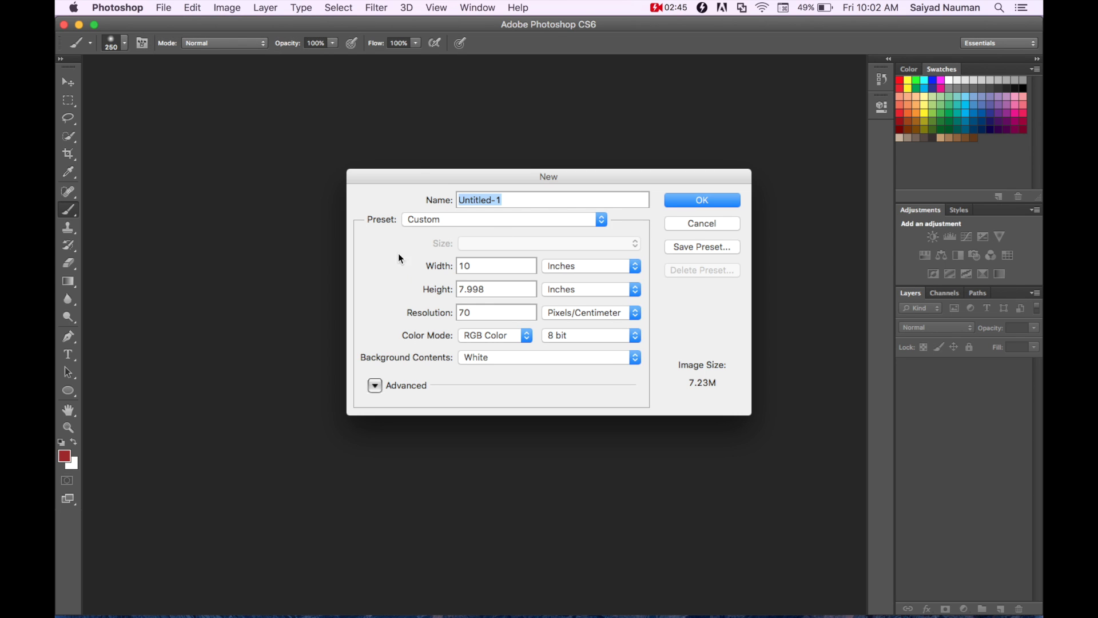
{"action": "left_click", "coordinate": [539, 182]}
{"action": "left_click_drag", "start_coordinate": [540, 184], "coordinate": [447, 166]}
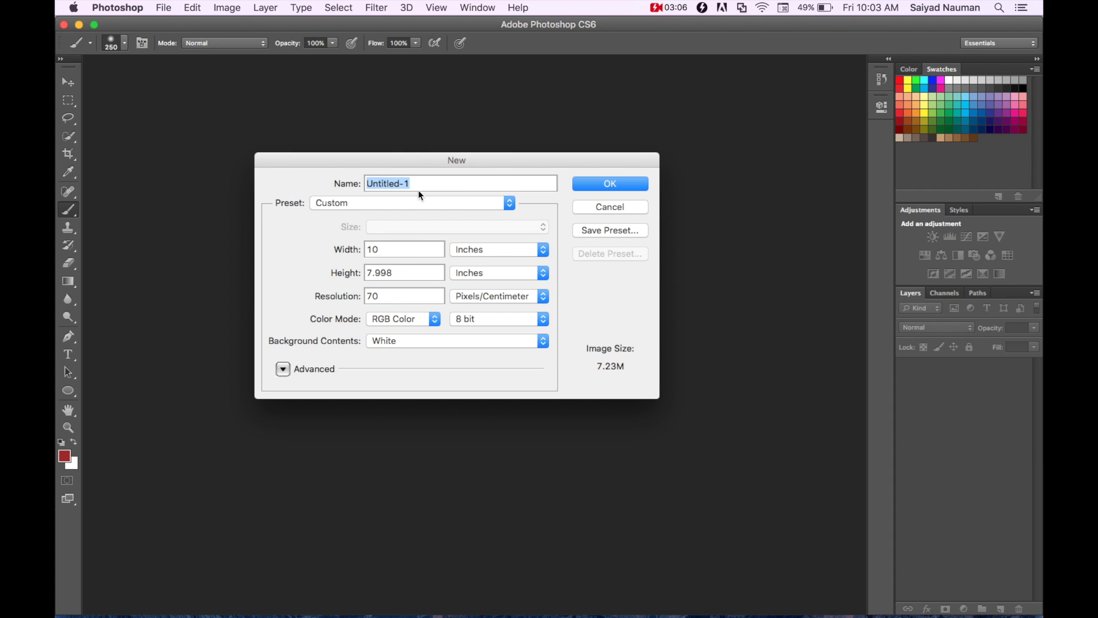
{"action": "left_click_drag", "start_coordinate": [415, 183], "coordinate": [363, 183]}
{"action": "type", "text": "first"}
{"action": "left_click", "coordinate": [355, 205]}
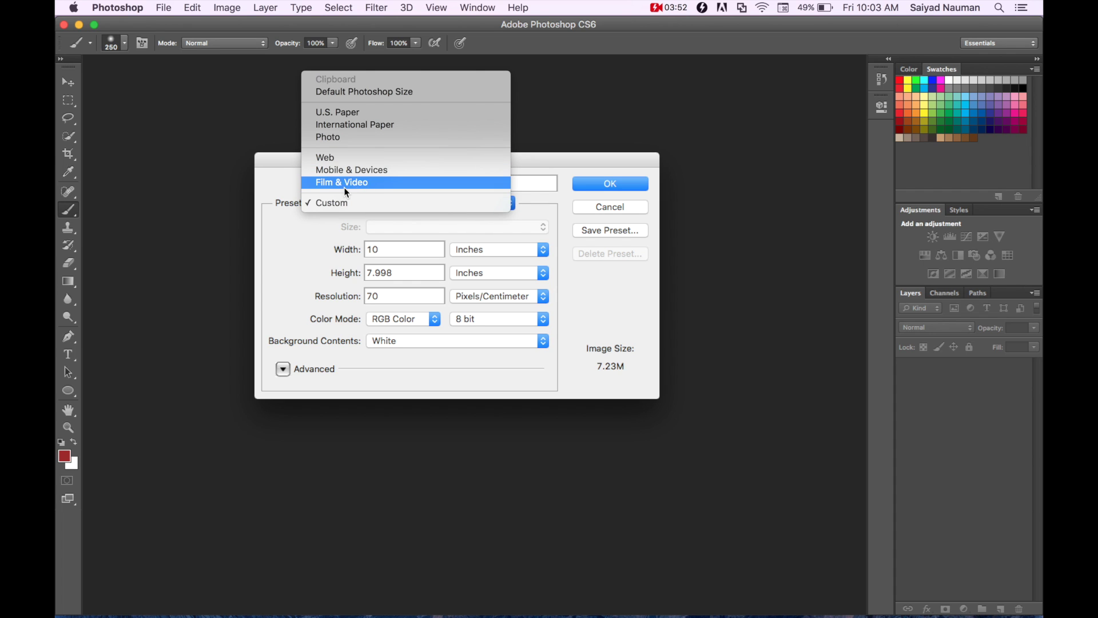
{"action": "left_click", "coordinate": [340, 203]}
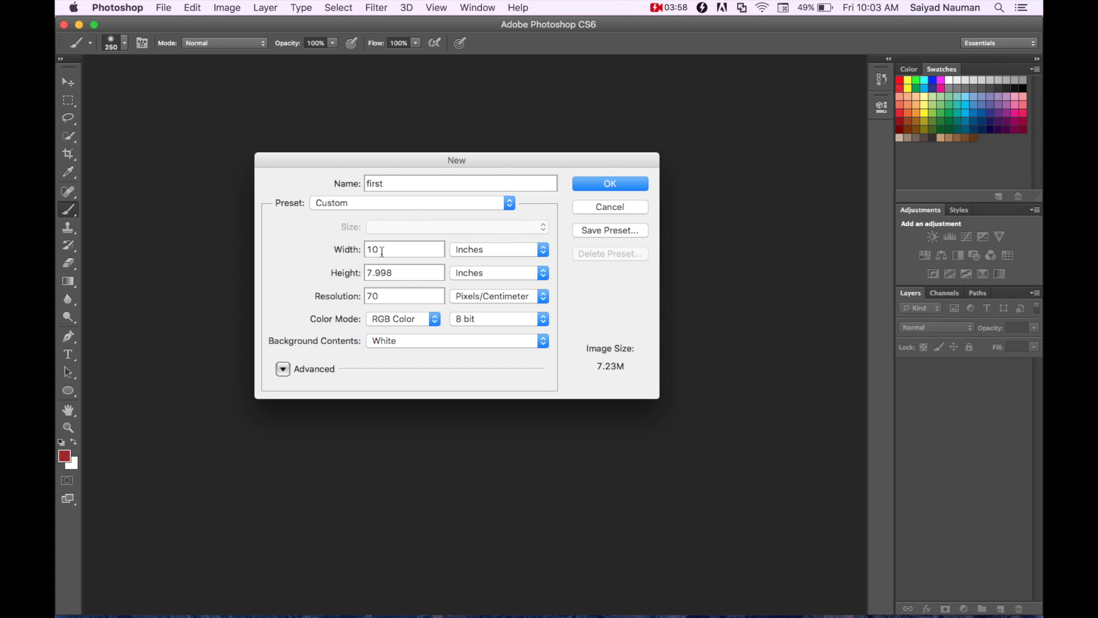
Step: Set the new document's width to 8 inches and its height to 6 inches
{"action": "left_click", "coordinate": [477, 253]}
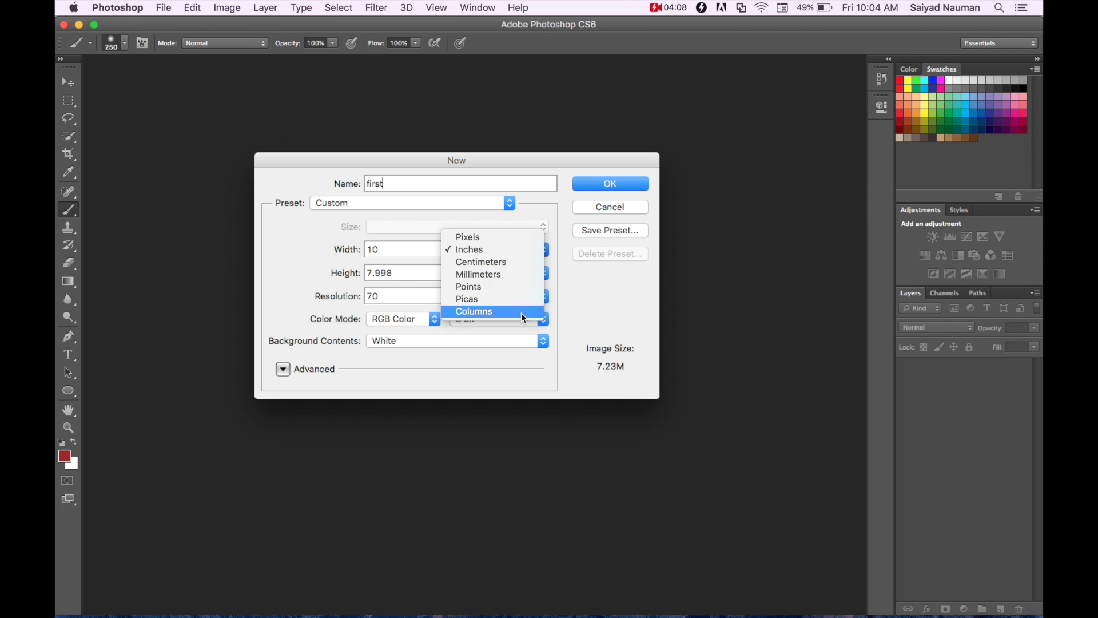
{"action": "left_click", "coordinate": [520, 254]}
{"action": "double_click", "coordinate": [412, 250]}
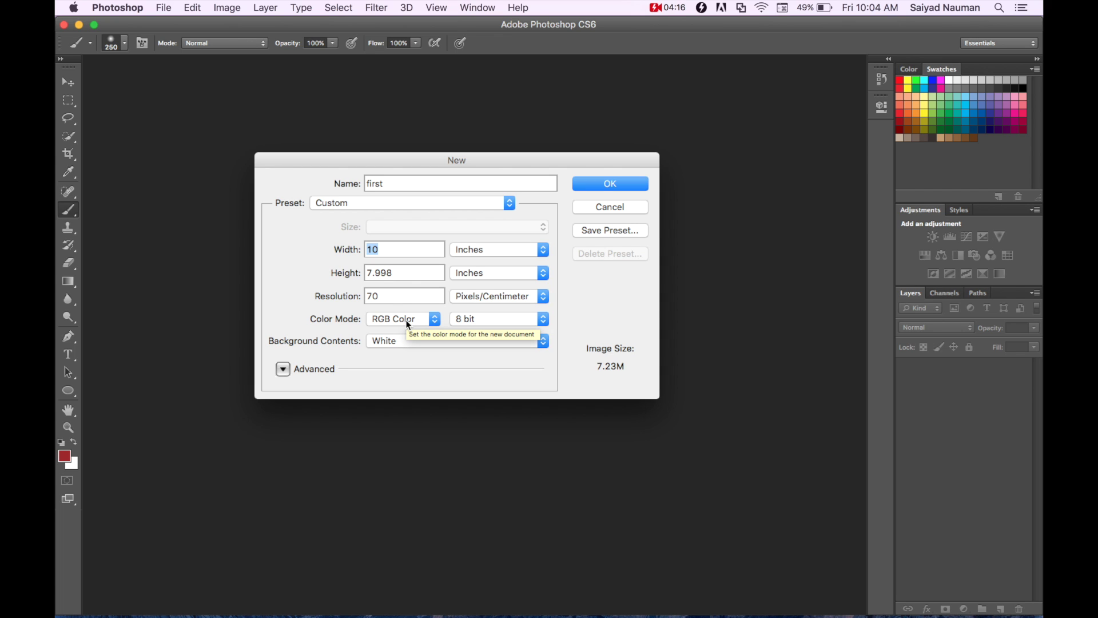
{"action": "type", "text": "8"}
{"action": "key", "text": "Tab"}
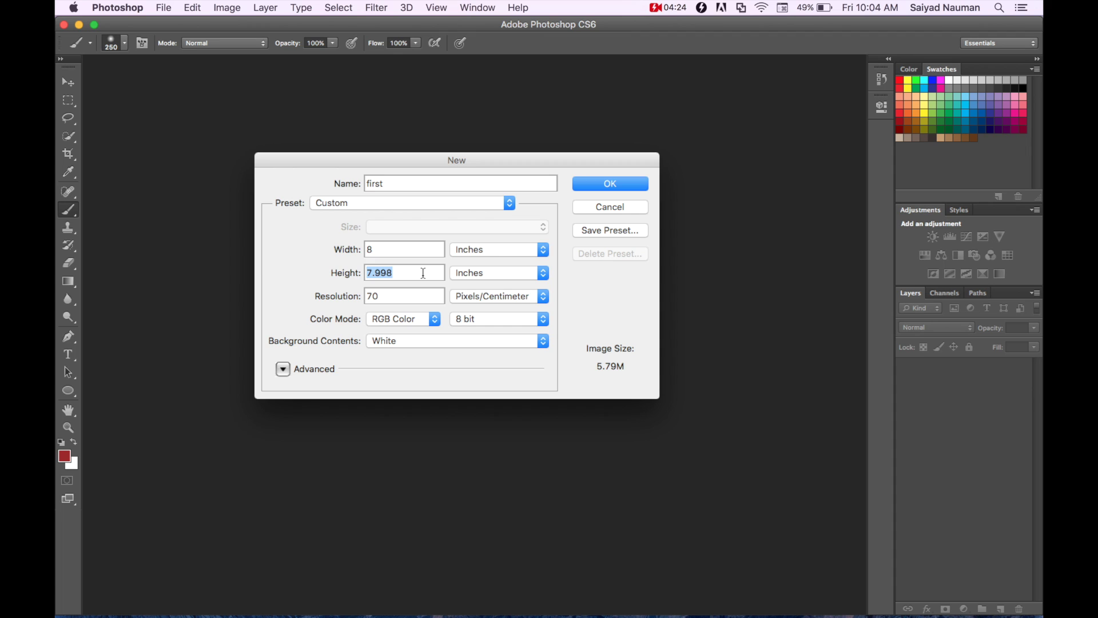
{"action": "type", "text": "6"}
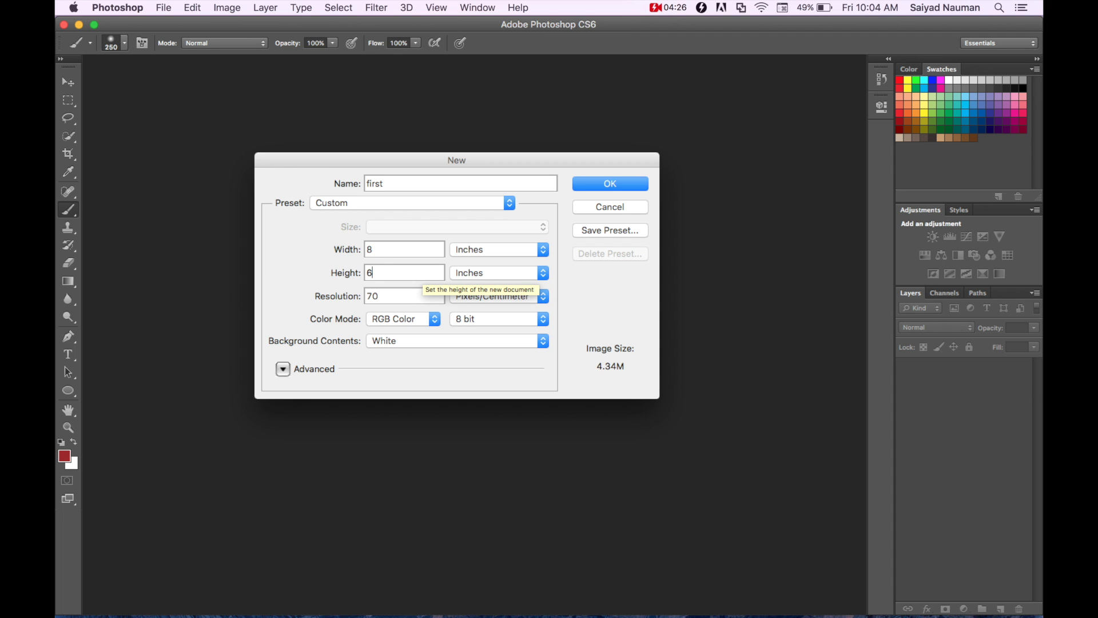
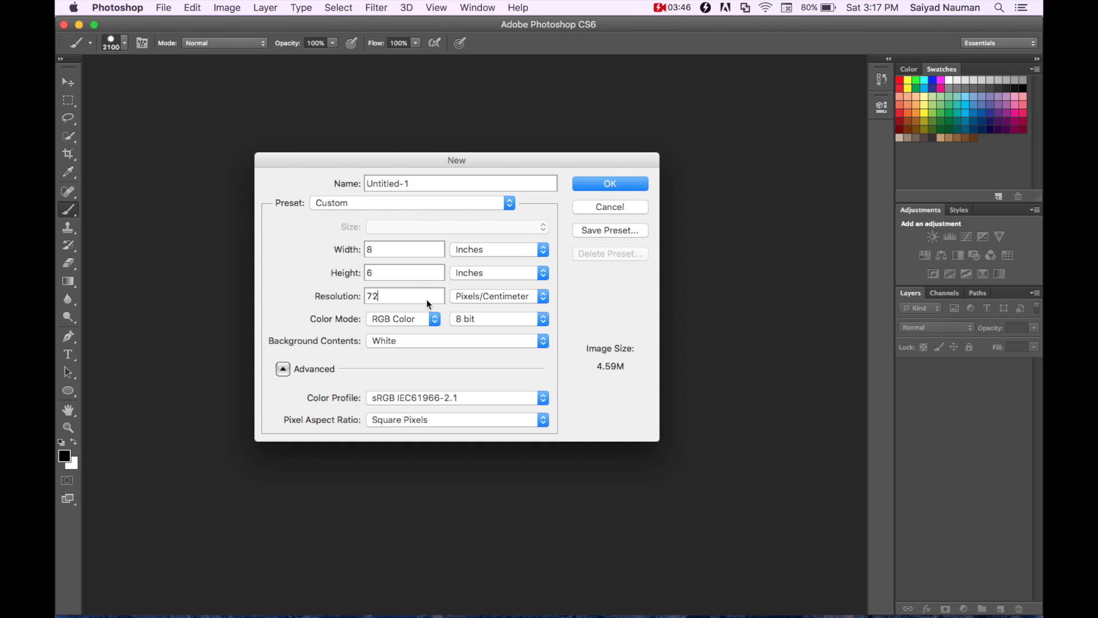
Step: Try resolutions of 300 and 10 pixels/centimeter for the new document
{"action": "left_click", "coordinate": [419, 298]}
{"action": "double_click", "coordinate": [419, 298]}
{"action": "type", "text": "300"}
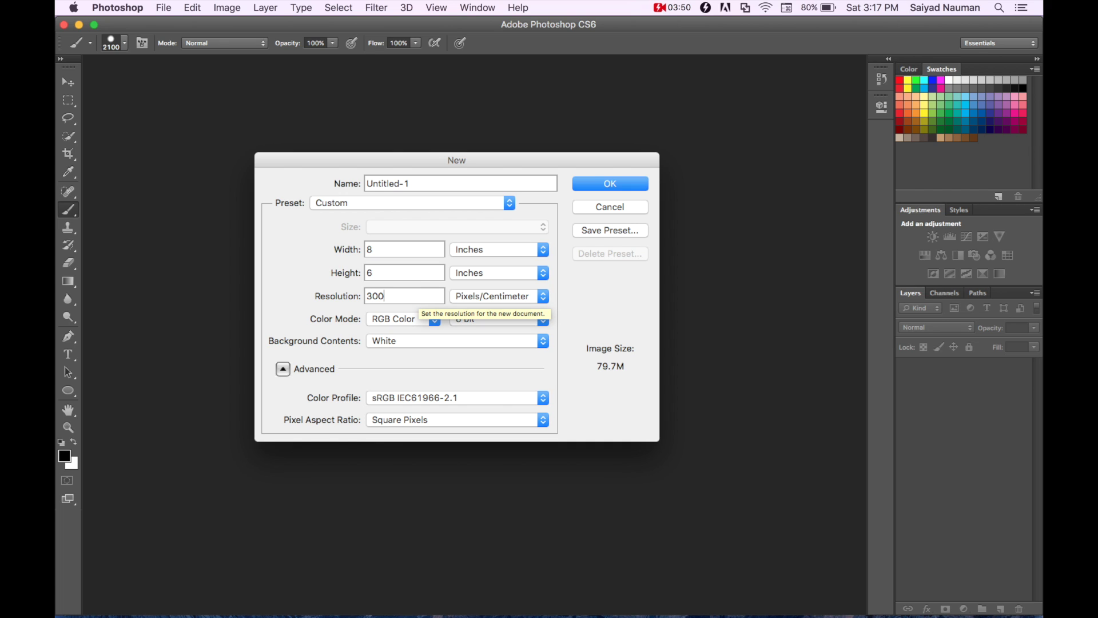
{"action": "double_click", "coordinate": [384, 295]}
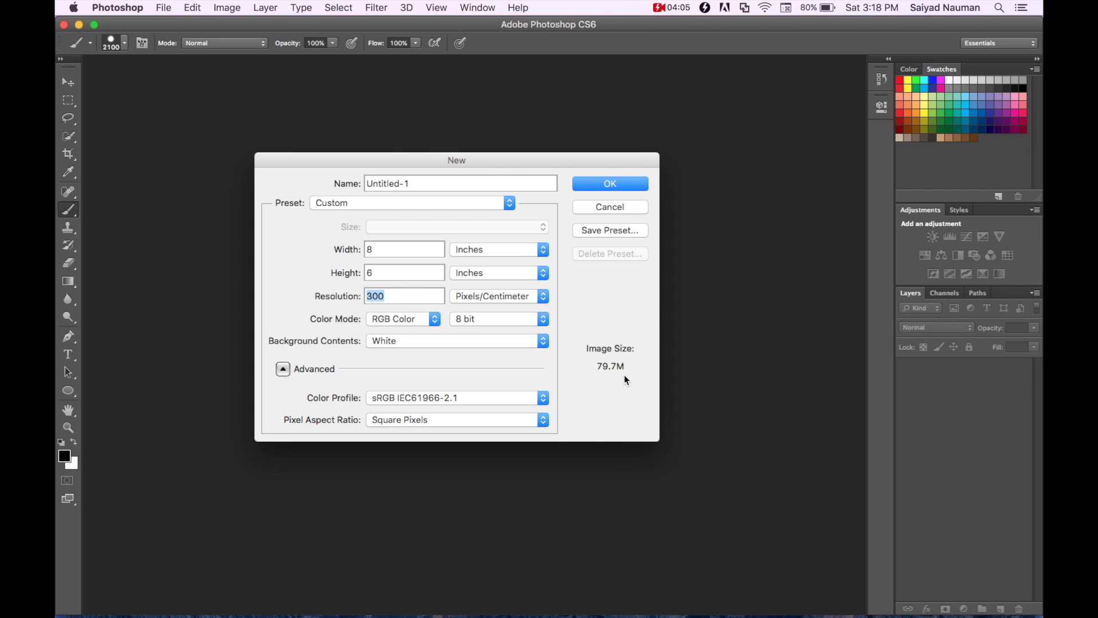
{"action": "type", "text": "72"}
{"action": "key", "text": "BackSpace"}
{"action": "key", "text": "BackSpace"}
{"action": "type", "text": "10"}
Step: Set the new document's resolution to 72 pixels/centimeter
{"action": "double_click", "coordinate": [427, 293]}
{"action": "type", "text": "72"}
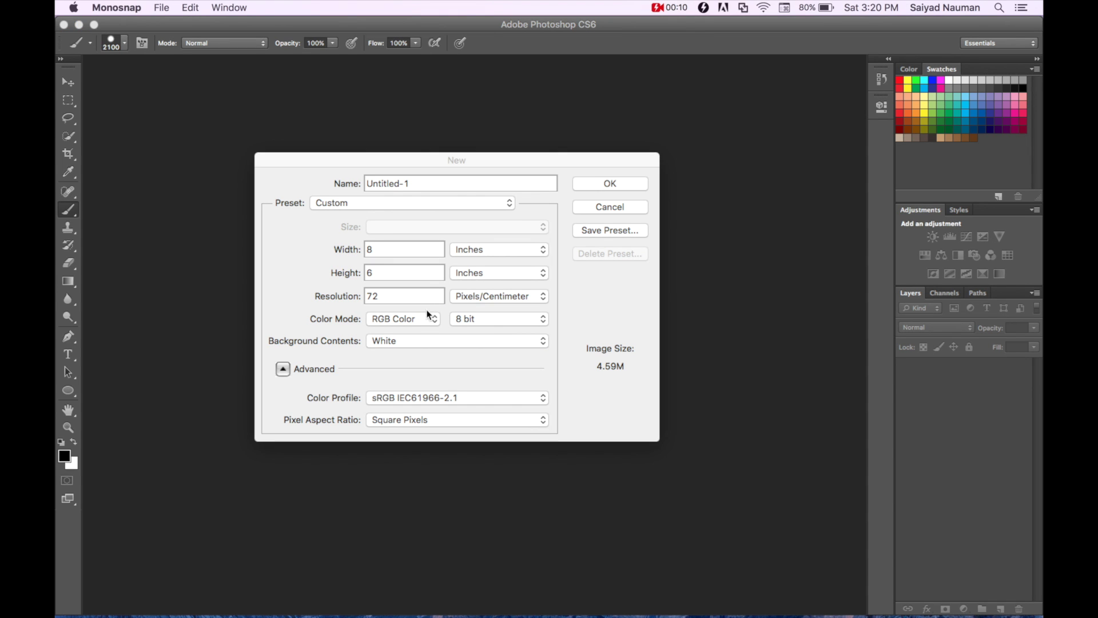
{"action": "left_click", "coordinate": [422, 296]}
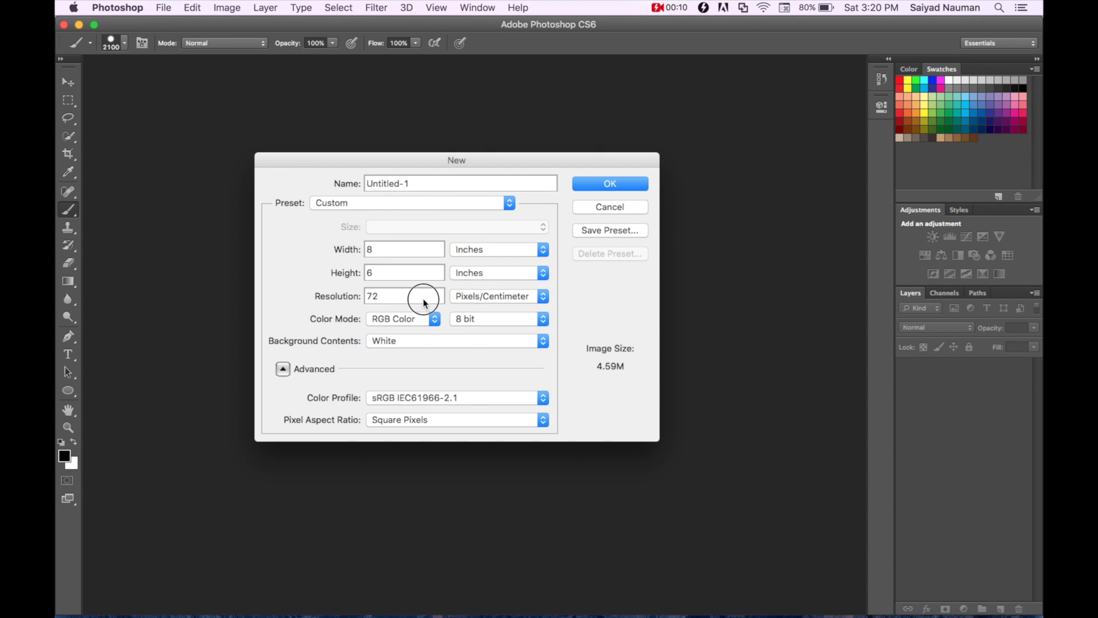
Step: Try Transparent as the background contents, set it to White, and create the document
{"action": "left_click", "coordinate": [428, 340]}
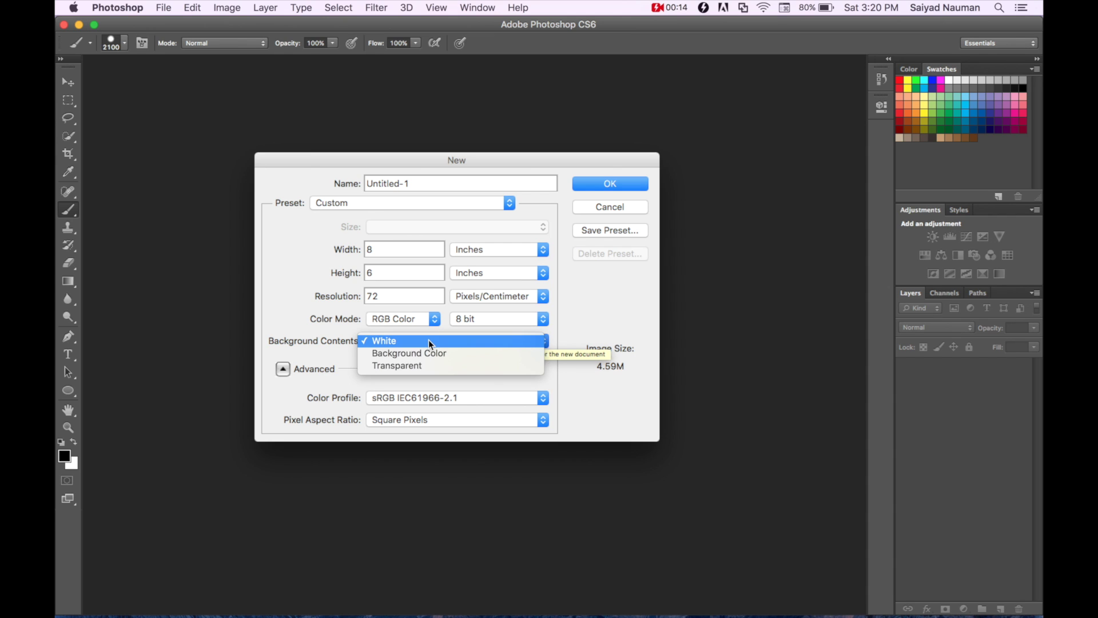
{"action": "left_click", "coordinate": [428, 340]}
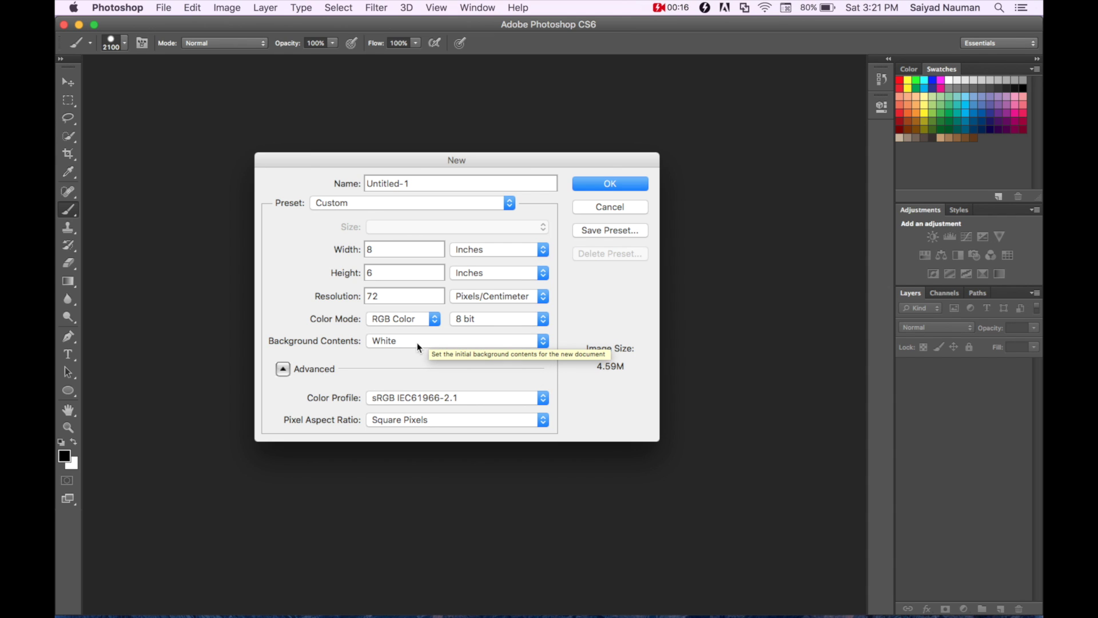
{"action": "left_click", "coordinate": [453, 343]}
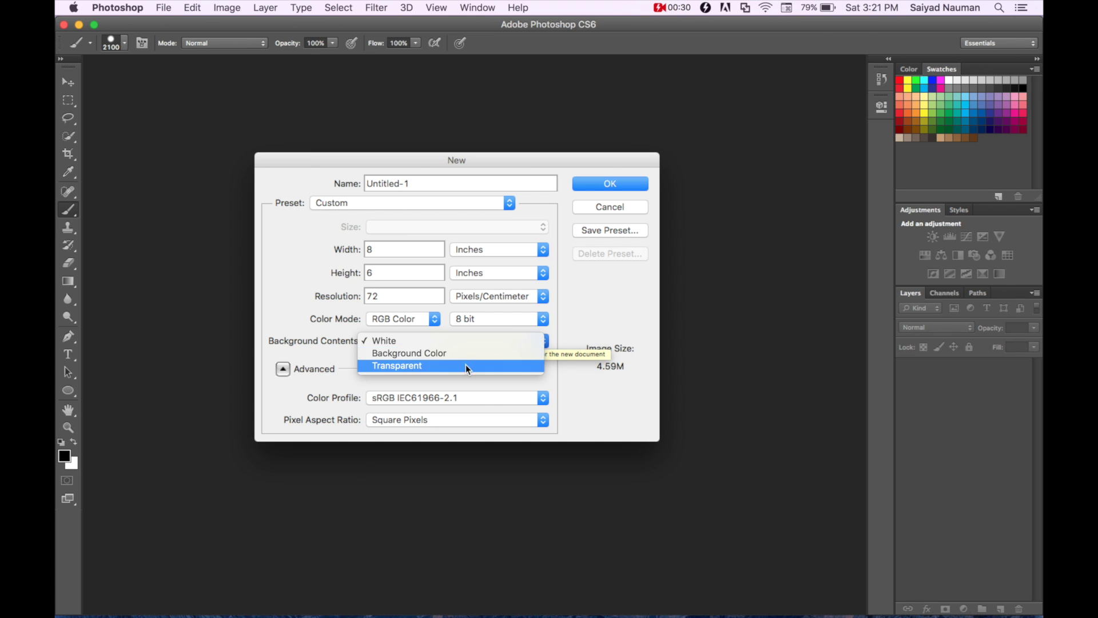
{"action": "left_click", "coordinate": [466, 365]}
{"action": "left_click", "coordinate": [481, 342]}
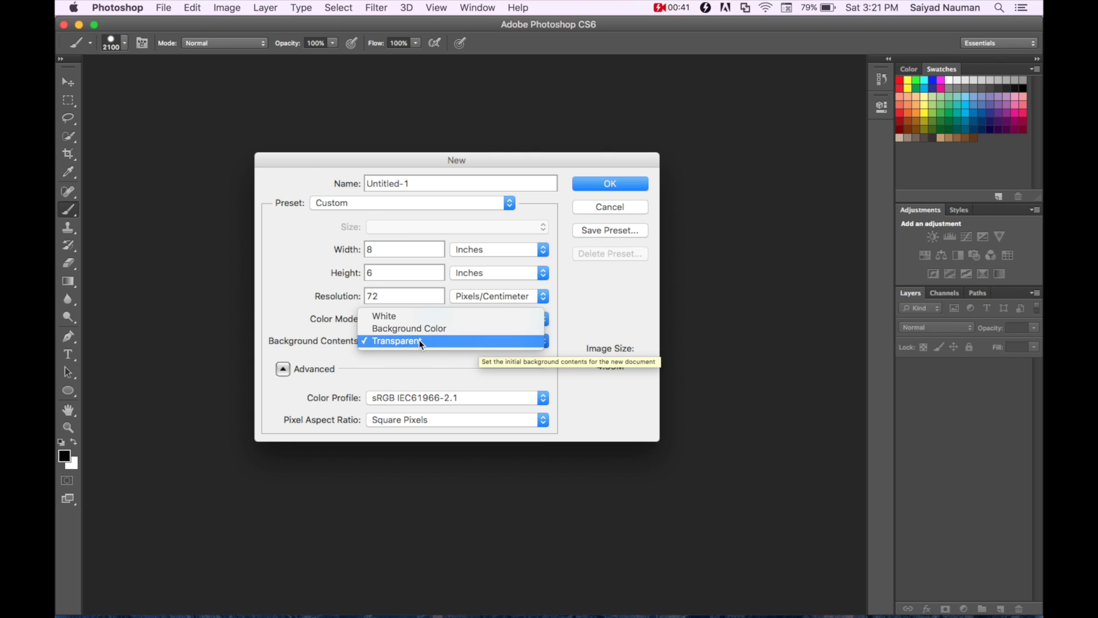
{"action": "left_click", "coordinate": [417, 317]}
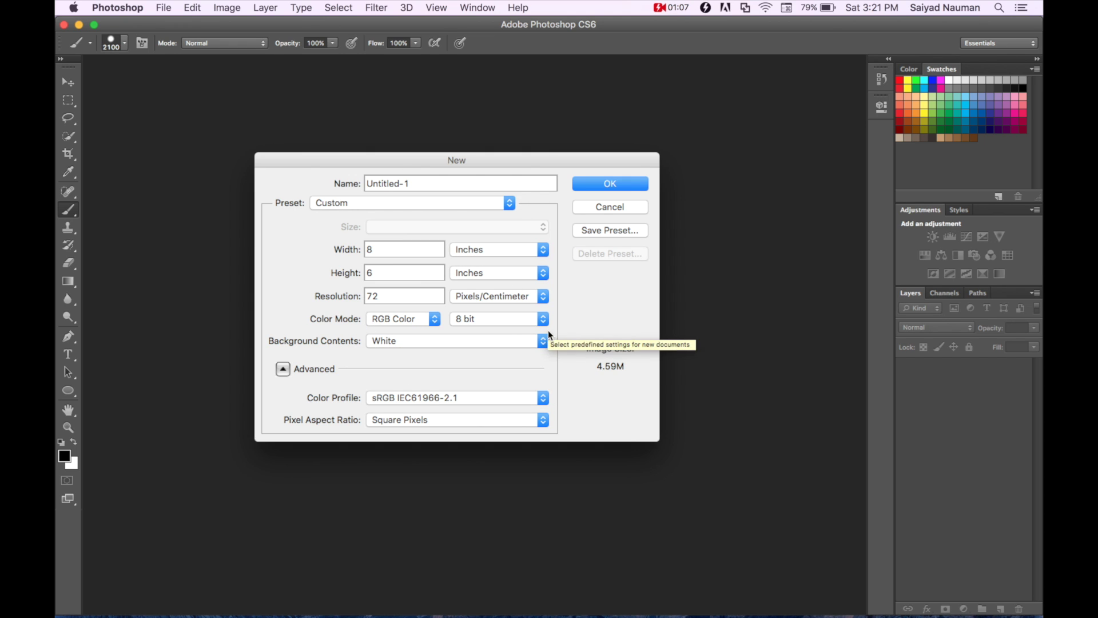
{"action": "left_click", "coordinate": [625, 180]}
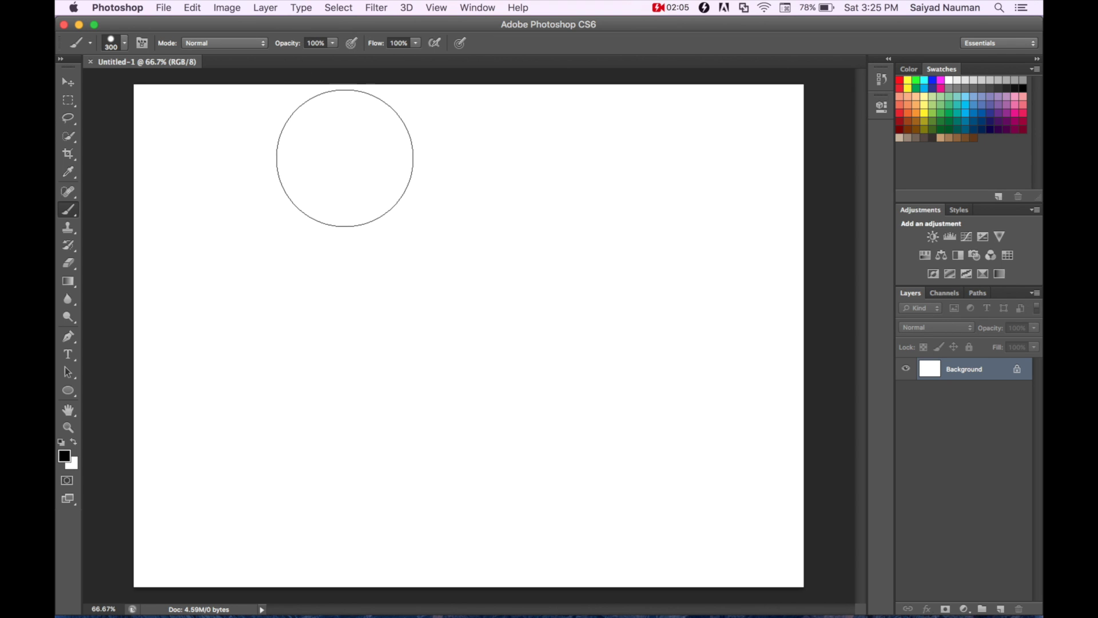
Step: Open Windows-10-Logo.jpg from the Tuts folder inside Pictures
{"action": "left_click", "coordinate": [165, 7]}
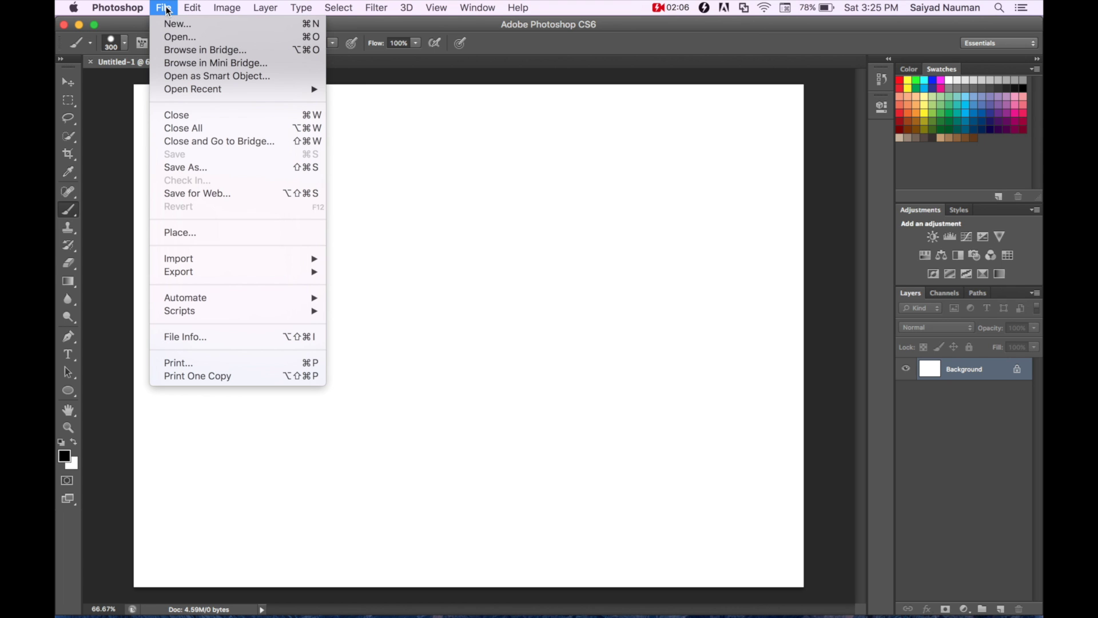
{"action": "left_click", "coordinate": [182, 37]}
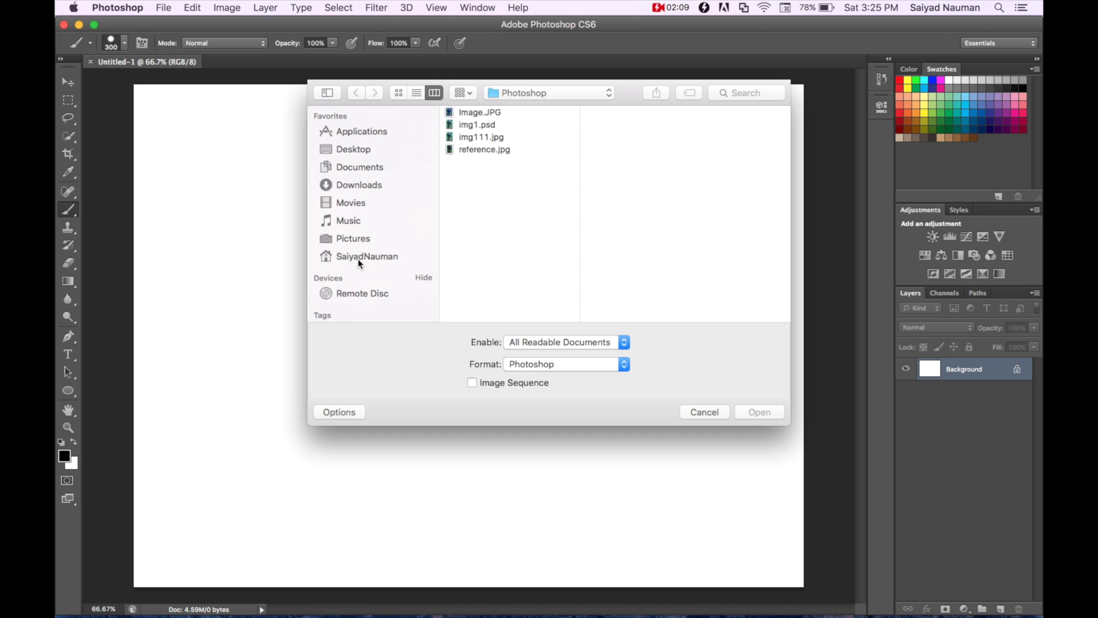
{"action": "left_click", "coordinate": [349, 237]}
{"action": "left_click", "coordinate": [507, 237]}
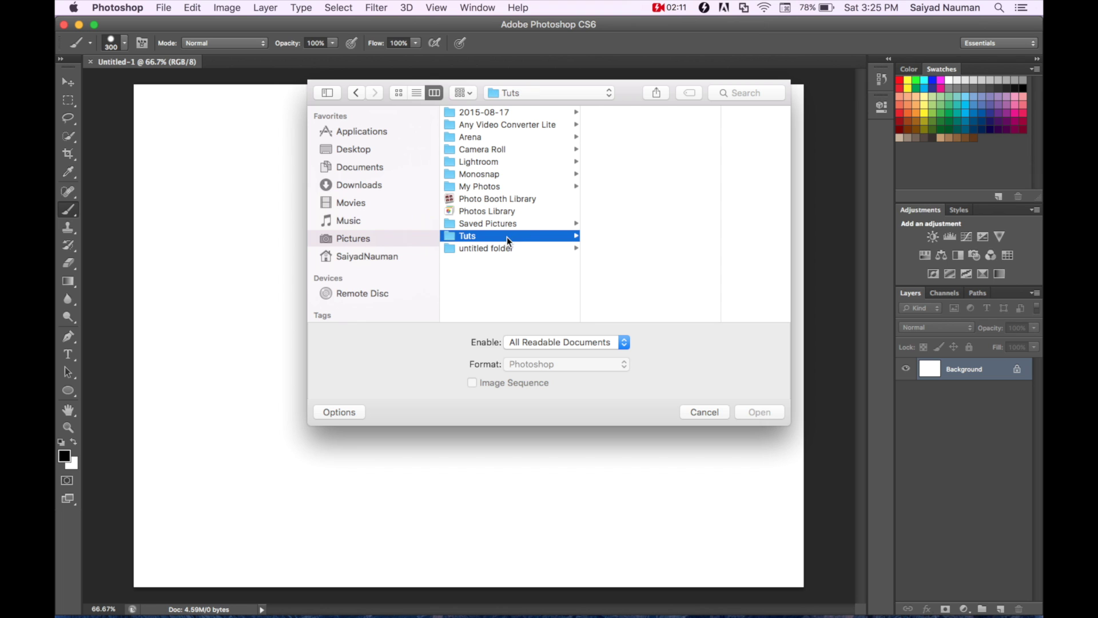
{"action": "scroll", "coordinate": [671, 322], "scroll_direction": "down", "scroll_amount": 3}
{"action": "left_click", "coordinate": [672, 313]}
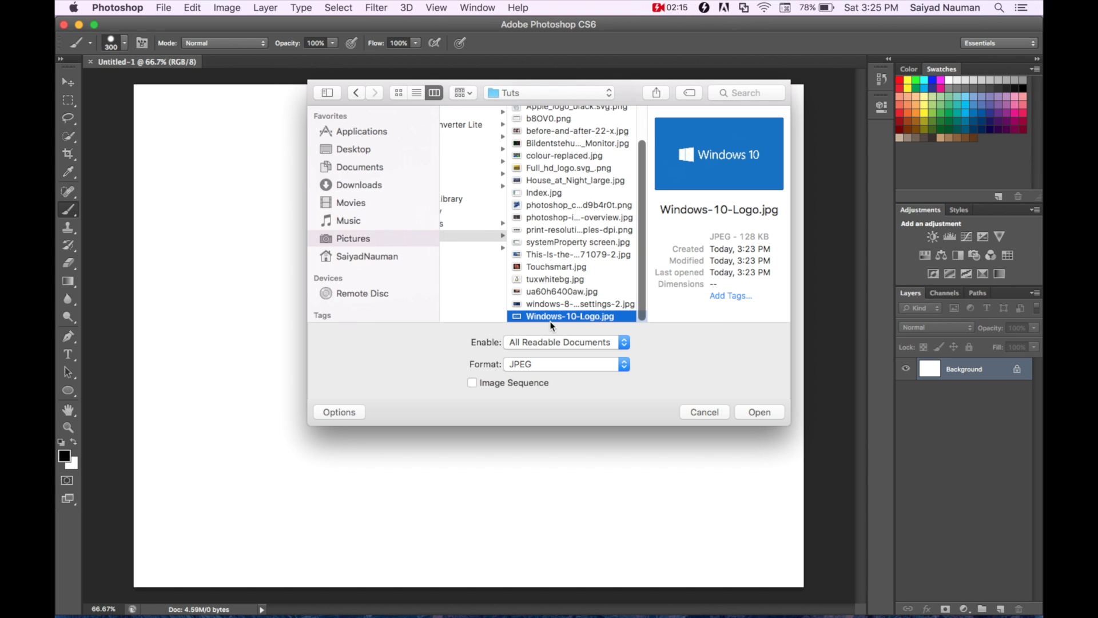
{"action": "left_click", "coordinate": [749, 411]}
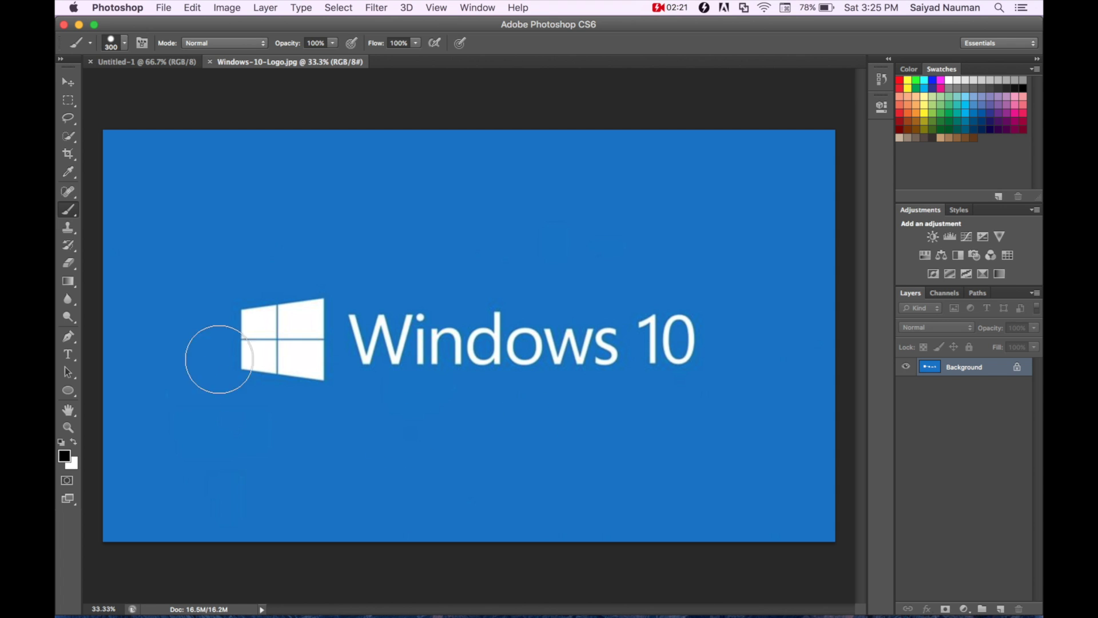
Step: Place Apple_logo_black.svg.png from Finder's Tuts folder into the Windows 10 image and move it over the Windows symbol
{"action": "key", "text": "ctrl+Up"}
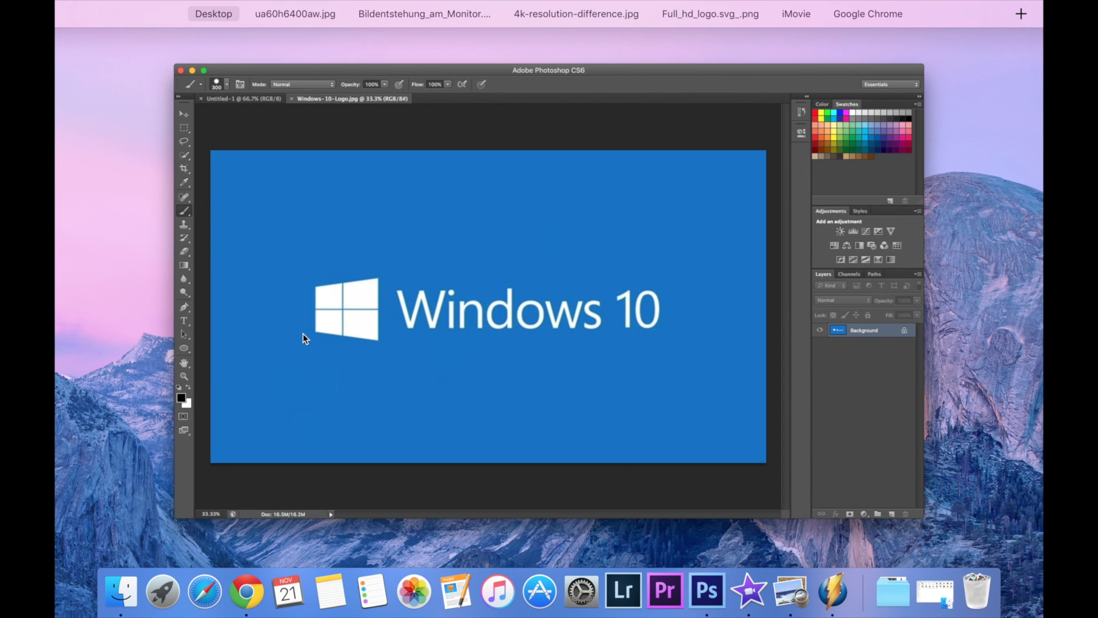
{"action": "left_click", "coordinate": [121, 590]}
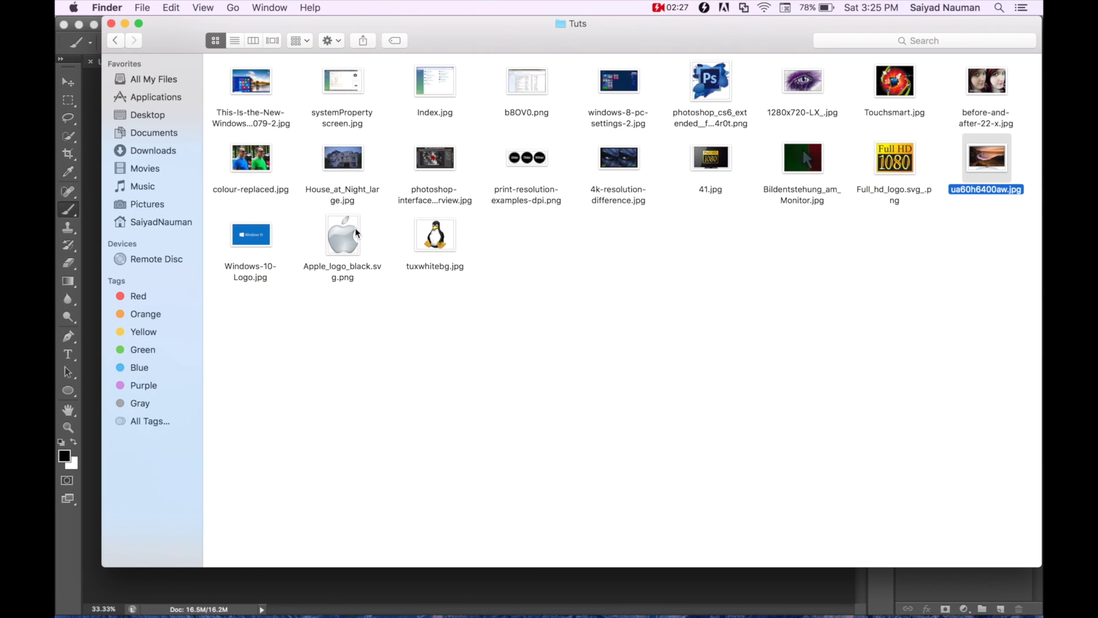
{"action": "left_click_drag", "start_coordinate": [342, 252], "coordinate": [494, 273]}
{"action": "key", "text": "super+Tab"}
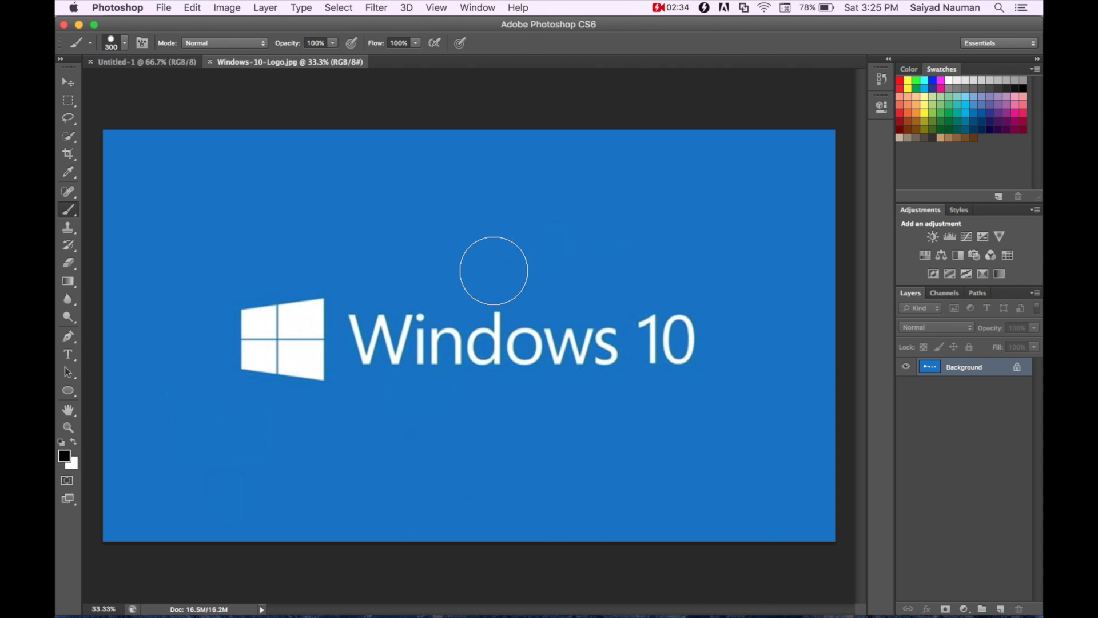
{"action": "left_click_drag", "start_coordinate": [495, 272], "coordinate": [495, 272]}
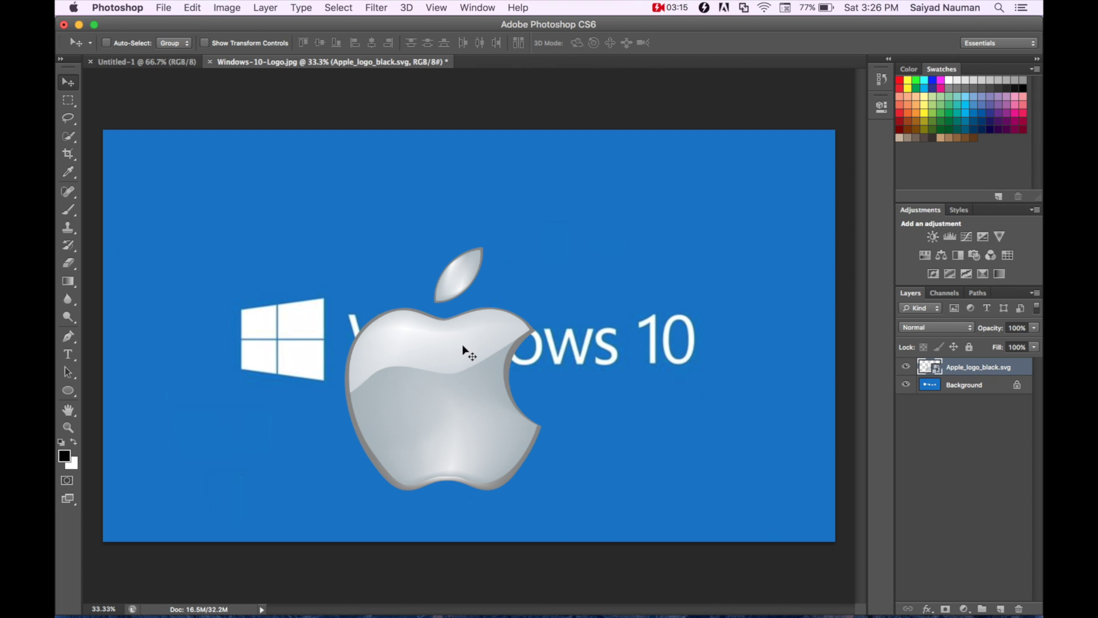
{"action": "left_click_drag", "start_coordinate": [463, 347], "coordinate": [489, 380]}
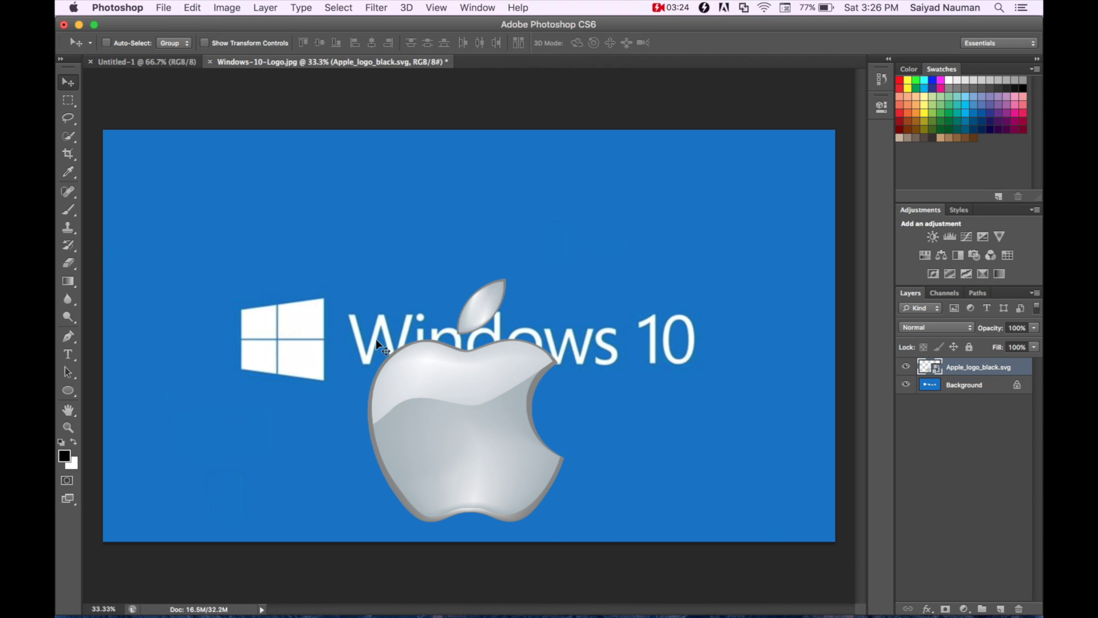
{"action": "left_click_drag", "start_coordinate": [501, 358], "coordinate": [347, 256]}
Step: Place tuxwhitebg.jpg from Finder's Tuts folder into the Windows 10 image at its original size
{"action": "key", "text": "ctrl+Up"}
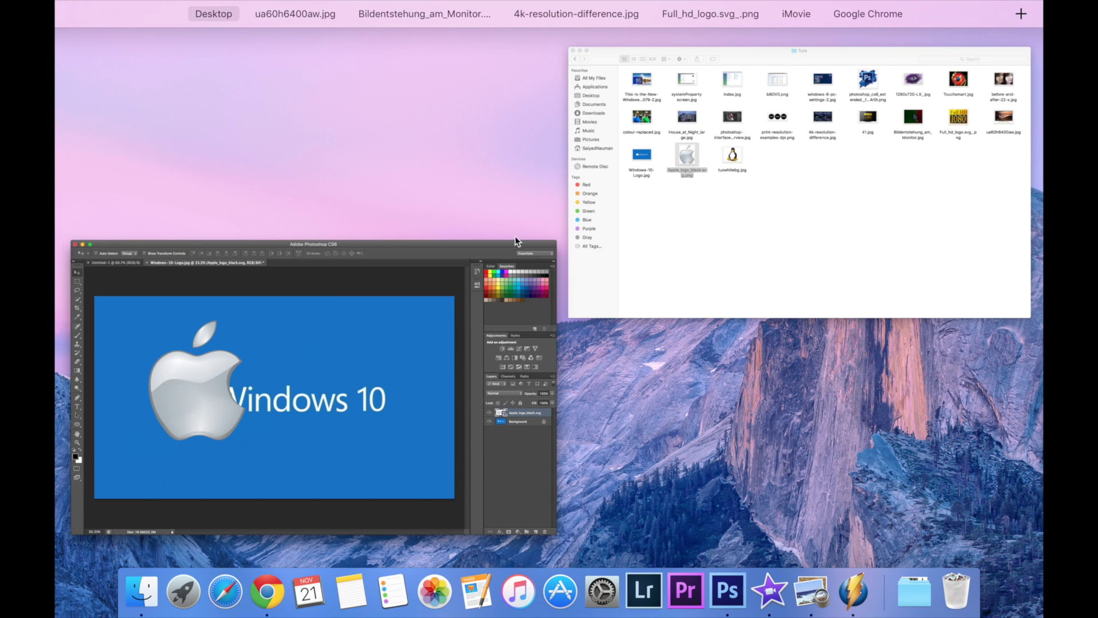
{"action": "left_click", "coordinate": [799, 182]}
{"action": "left_click_drag", "start_coordinate": [454, 246], "coordinate": [96, 212]}
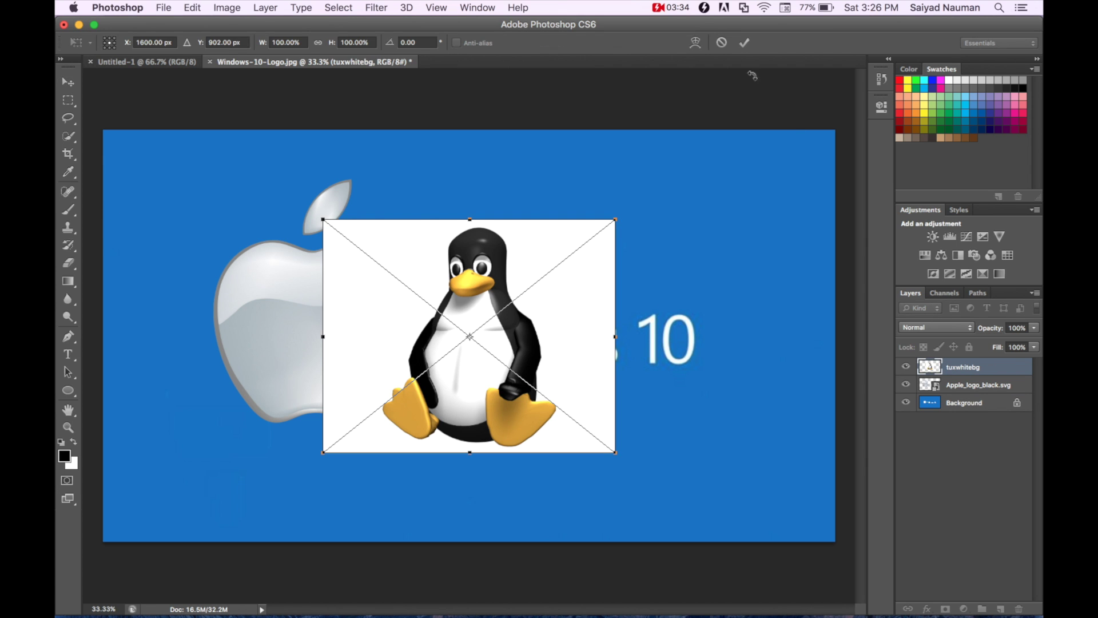
{"action": "left_click", "coordinate": [744, 44]}
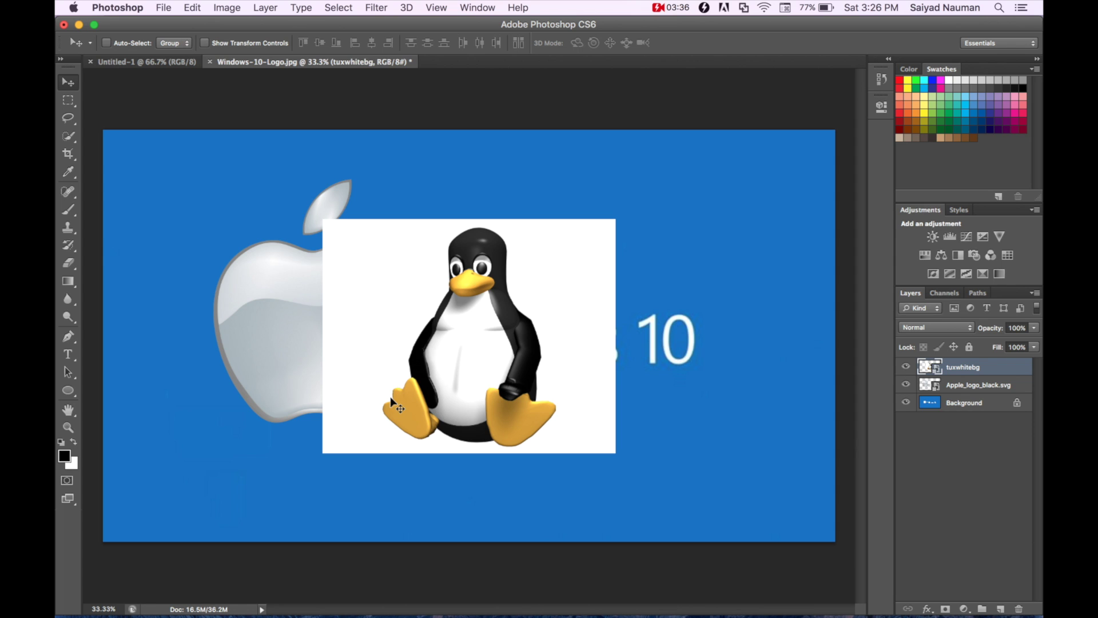
Step: Move the penguin picture beside the Apple logo, toward the right edge of the canvas
{"action": "left_click_drag", "start_coordinate": [426, 399], "coordinate": [560, 418]}
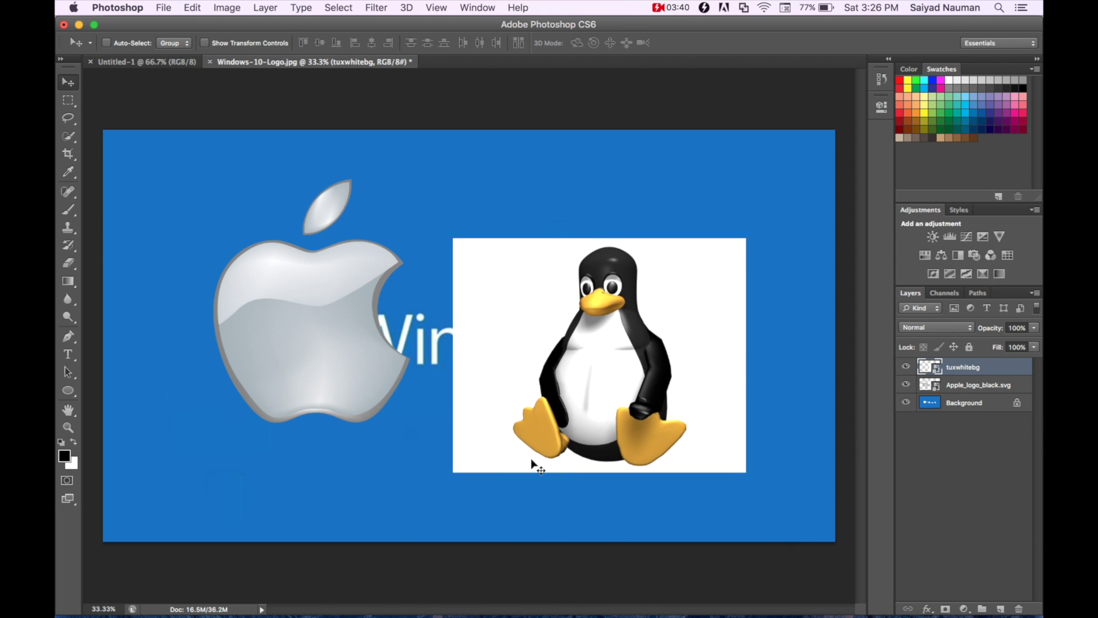
{"action": "left_click_drag", "start_coordinate": [589, 405], "coordinate": [537, 383]}
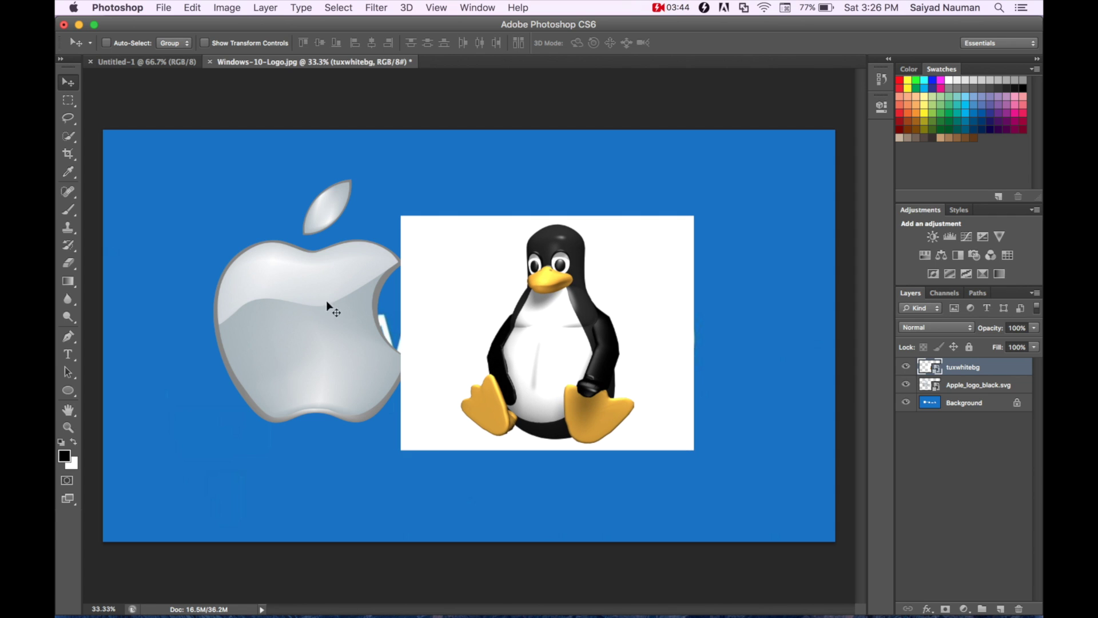
{"action": "left_click_drag", "start_coordinate": [478, 372], "coordinate": [566, 366]}
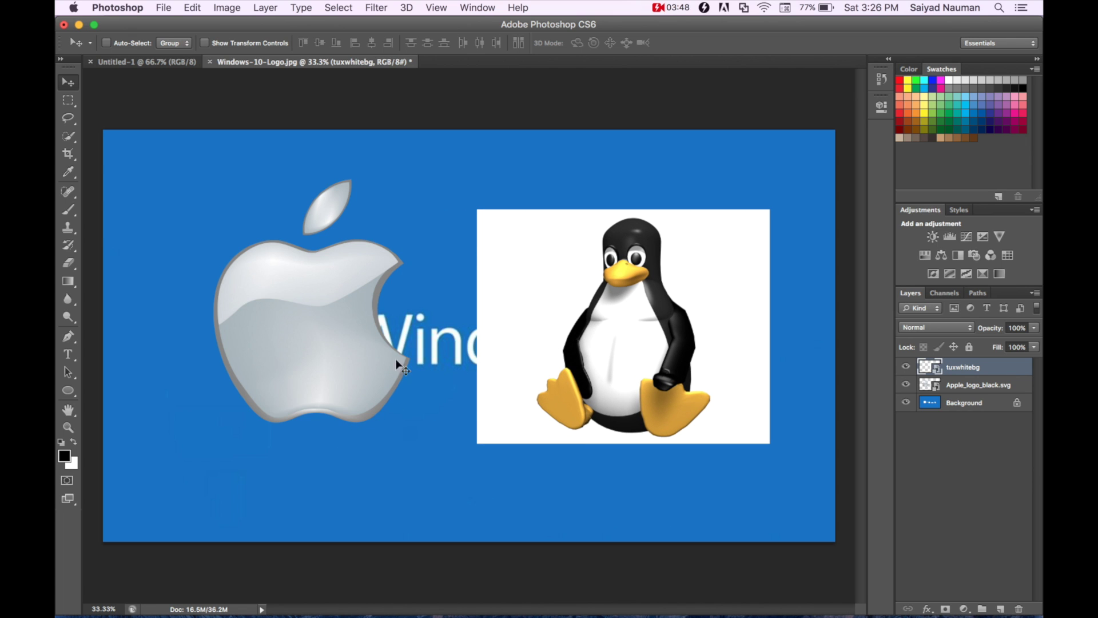
Step: Move the Apple logo lower over the Windows symbol and close the Windows 10 image without saving
{"action": "left_click_drag", "start_coordinate": [363, 313], "coordinate": [329, 408]}
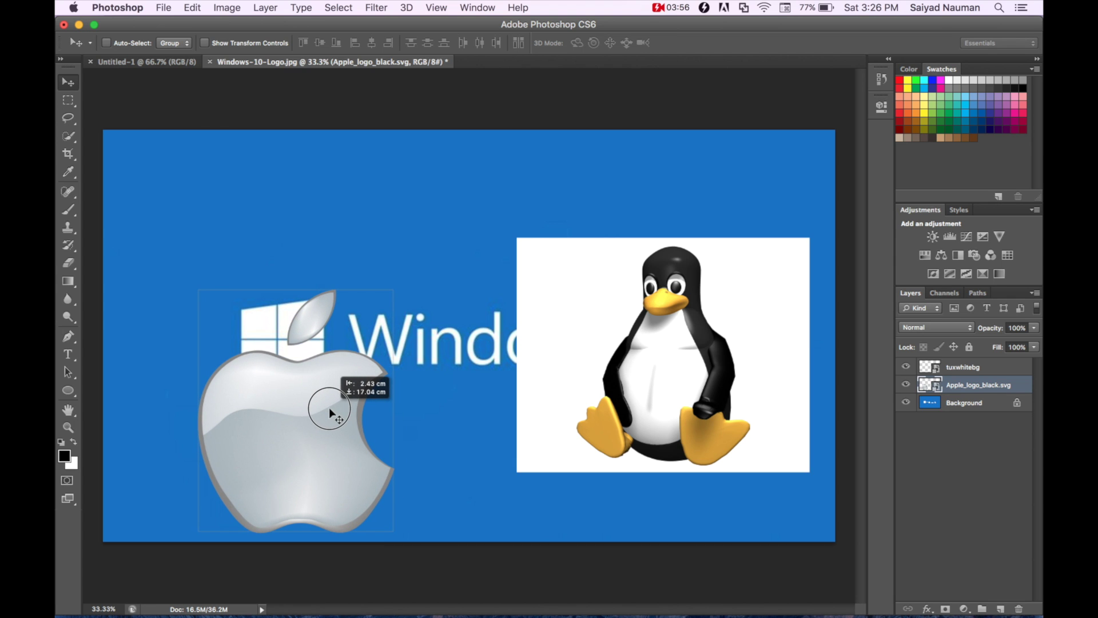
{"action": "left_click_drag", "start_coordinate": [330, 408], "coordinate": [321, 347]}
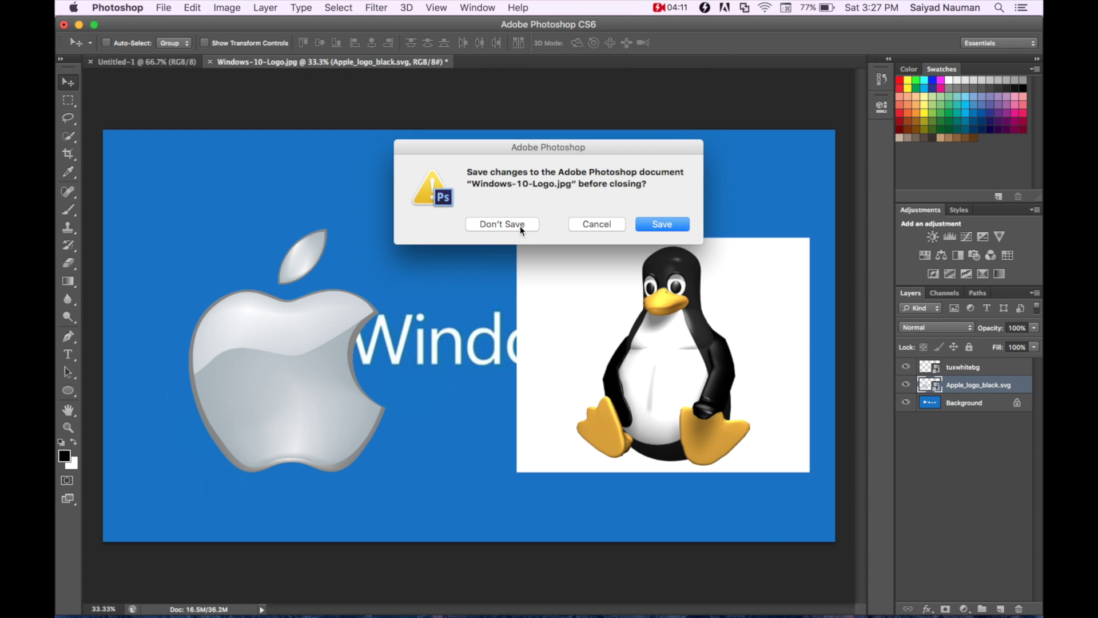
{"action": "left_click", "coordinate": [520, 229]}
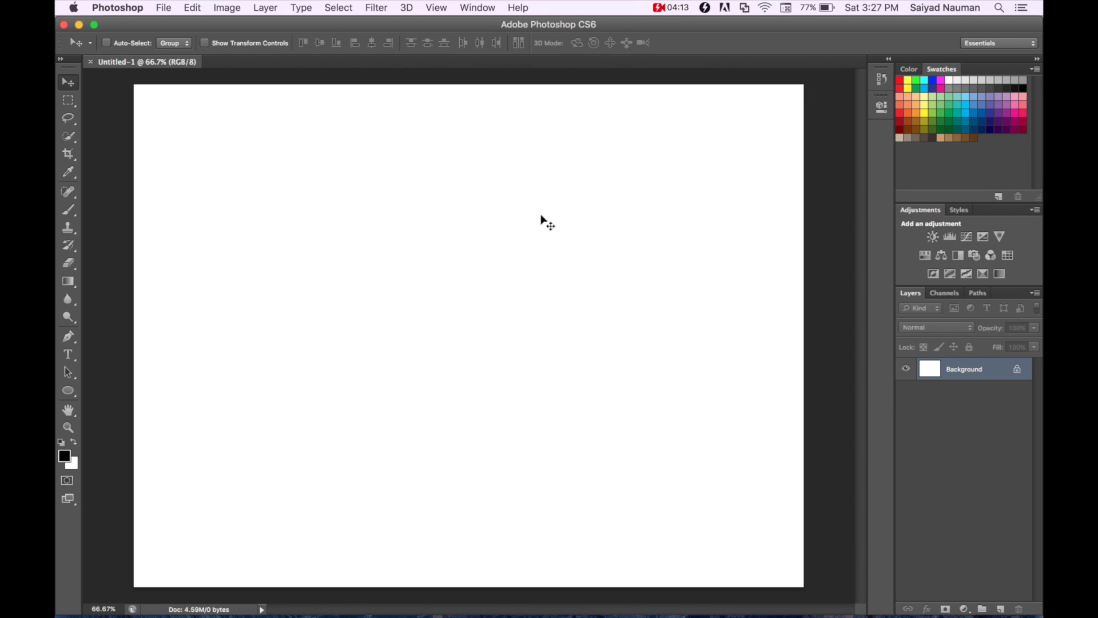